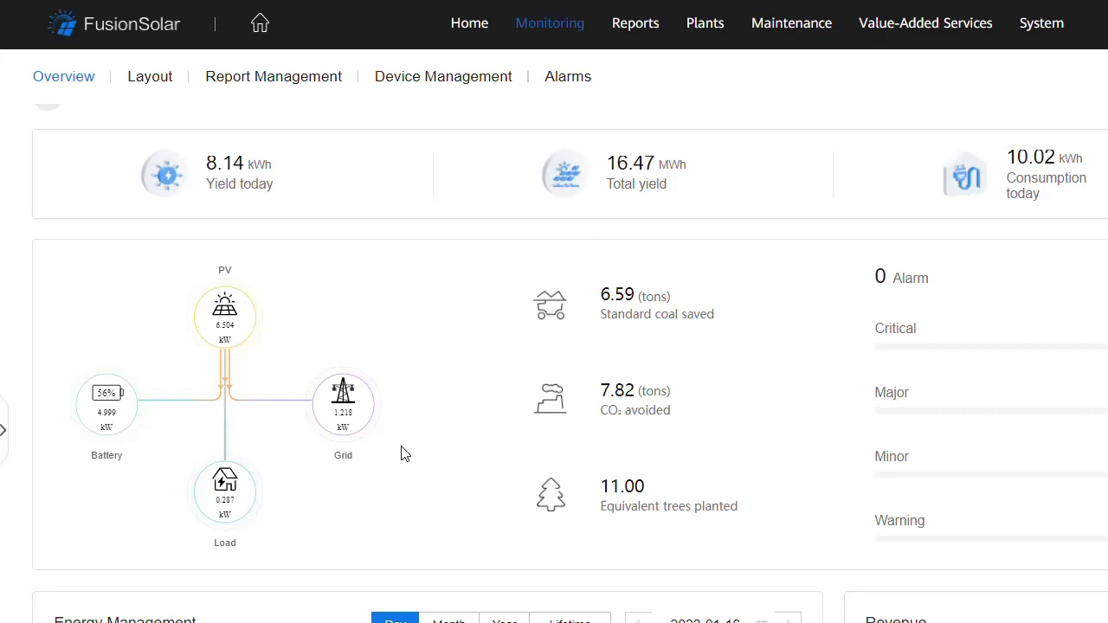
Scroll down to the Energy Management Day chart for 2023-01-16 and the hourly Revenue bars
{"action": "mouse_move", "coordinate": [255, 337]}
{"action": "scroll", "coordinate": [569, 363], "scroll_direction": "down", "scroll_amount": 3}
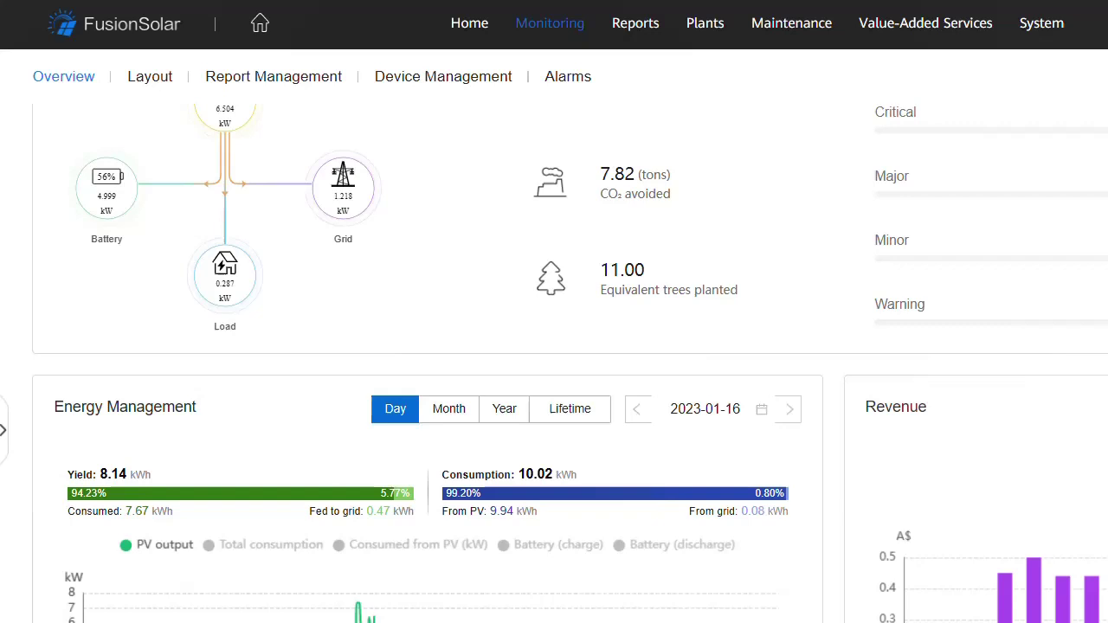
{"action": "scroll", "coordinate": [811, 621], "scroll_direction": "down", "scroll_amount": 2}
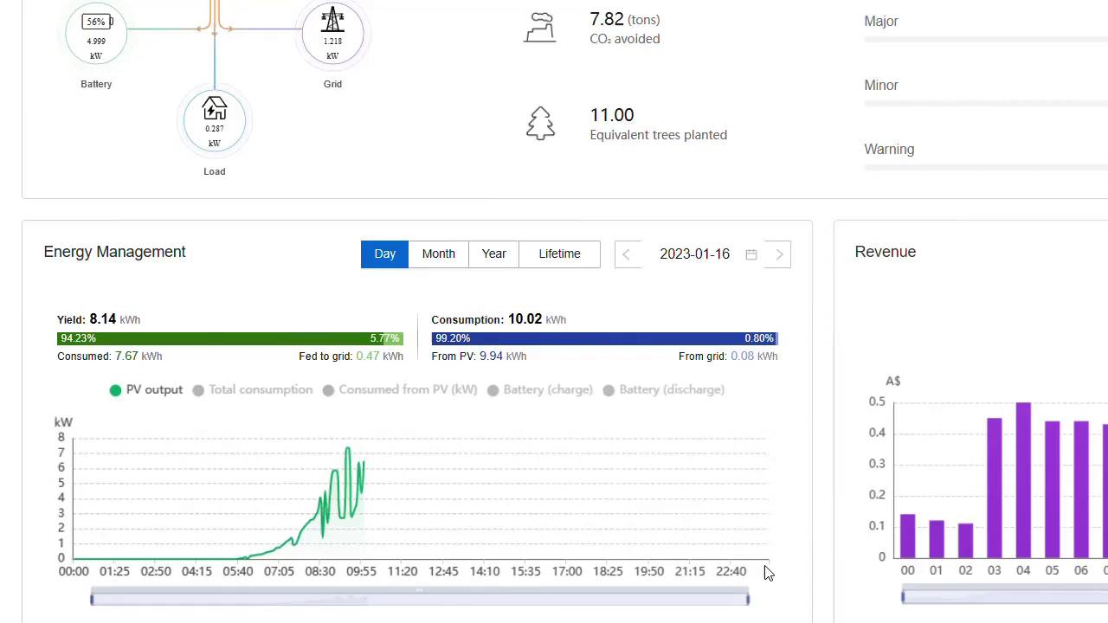
Show 2023-01-15 with Consumed from PV, Total consumption and Battery (discharge) curves, highlighting the 0.06 kWh grid draw
{"action": "left_click", "coordinate": [626, 257]}
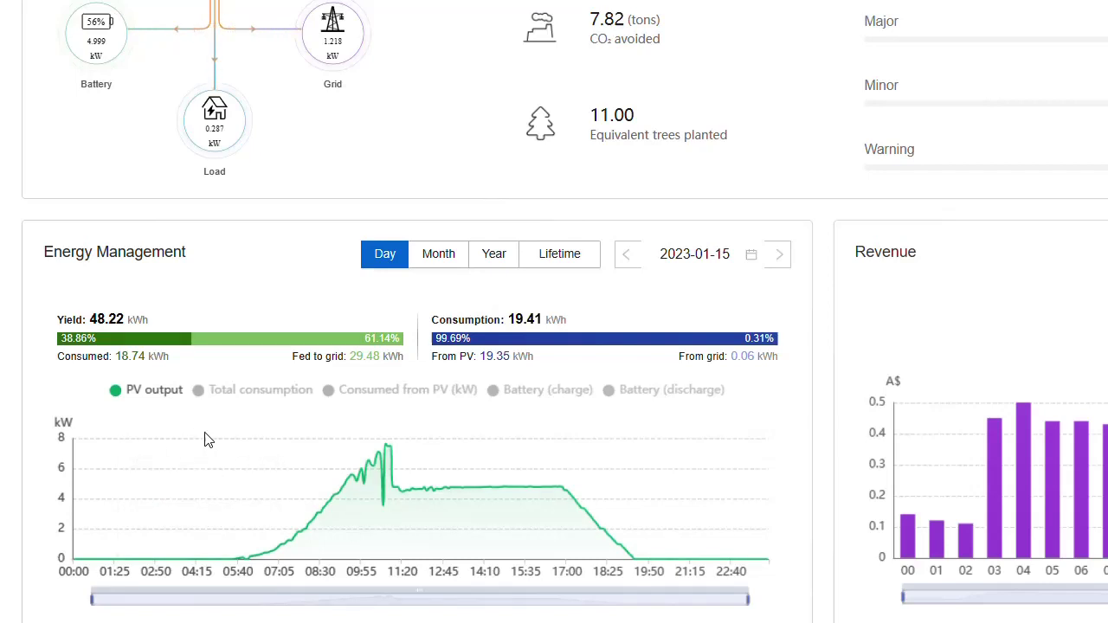
{"action": "left_click", "coordinate": [359, 389]}
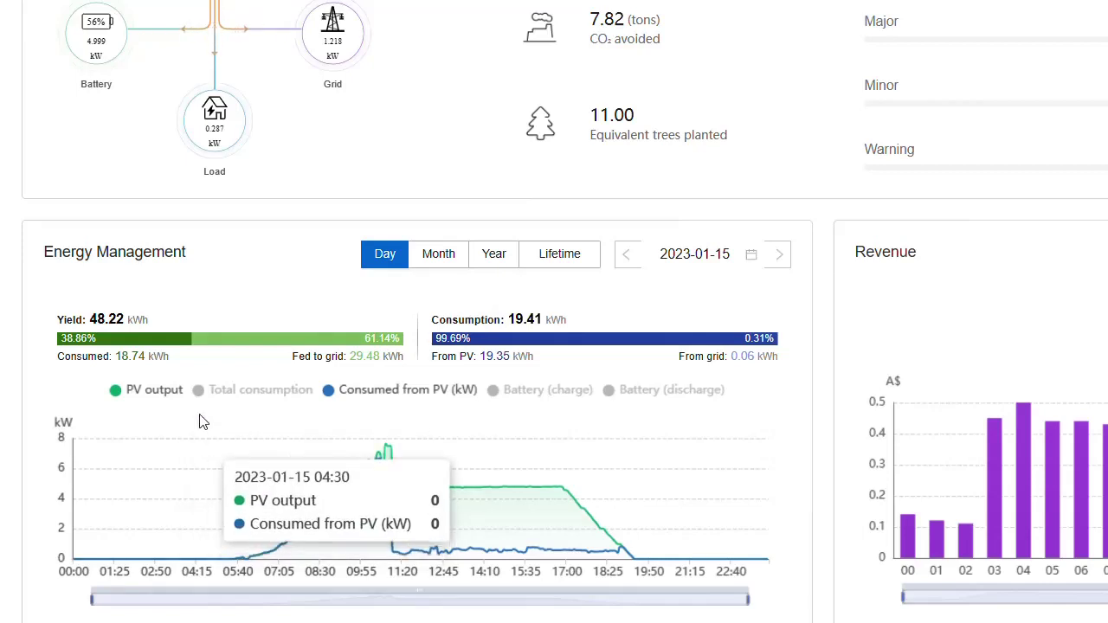
{"action": "left_click", "coordinate": [213, 395]}
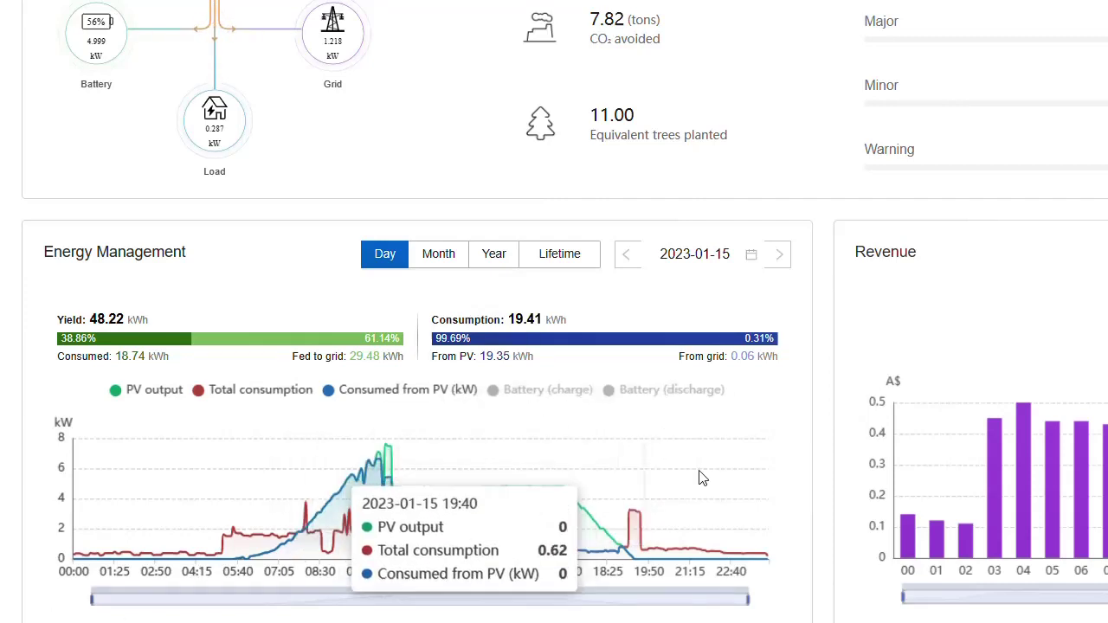
{"action": "left_click", "coordinate": [612, 402]}
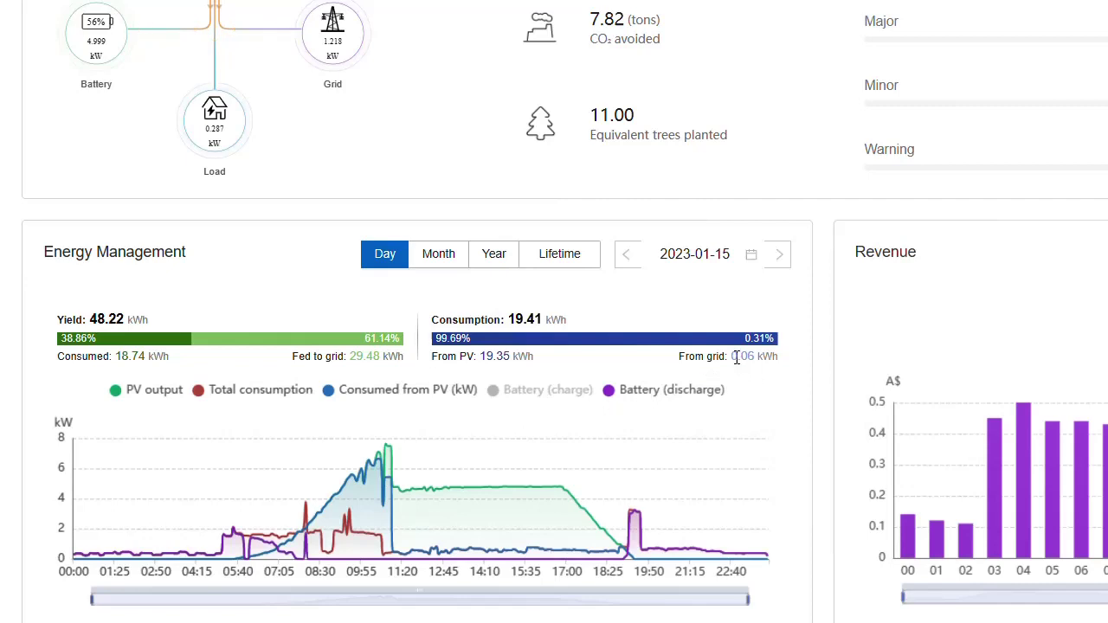
{"action": "left_click_drag", "start_coordinate": [730, 356], "coordinate": [781, 357]}
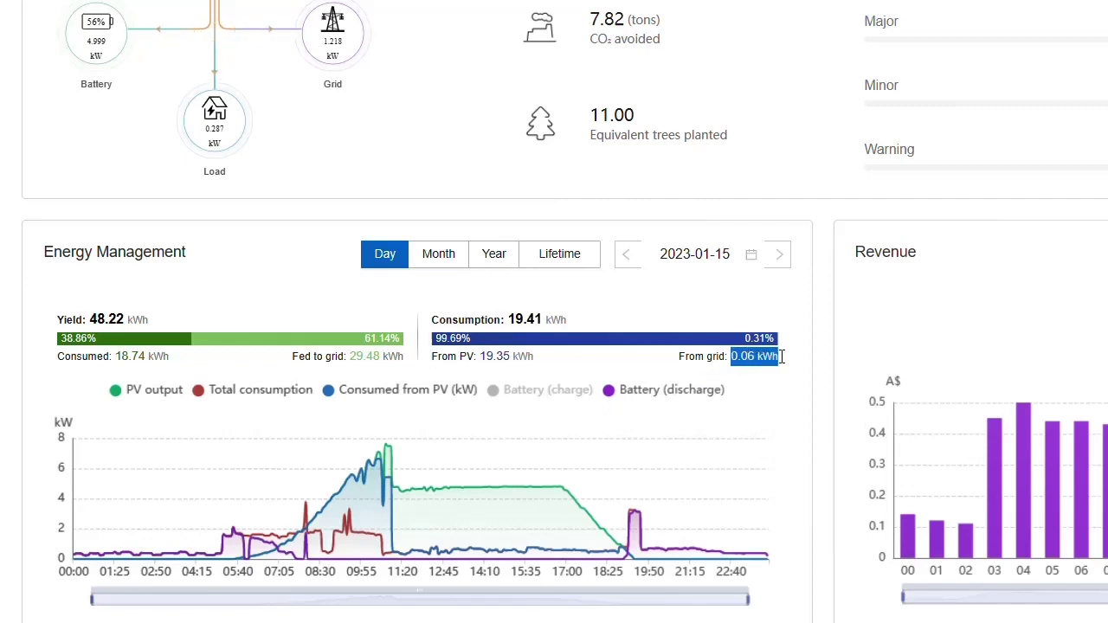
Step back to 2023-01-13 and add the Battery (charge) series to the energy chart
{"action": "left_click", "coordinate": [626, 254]}
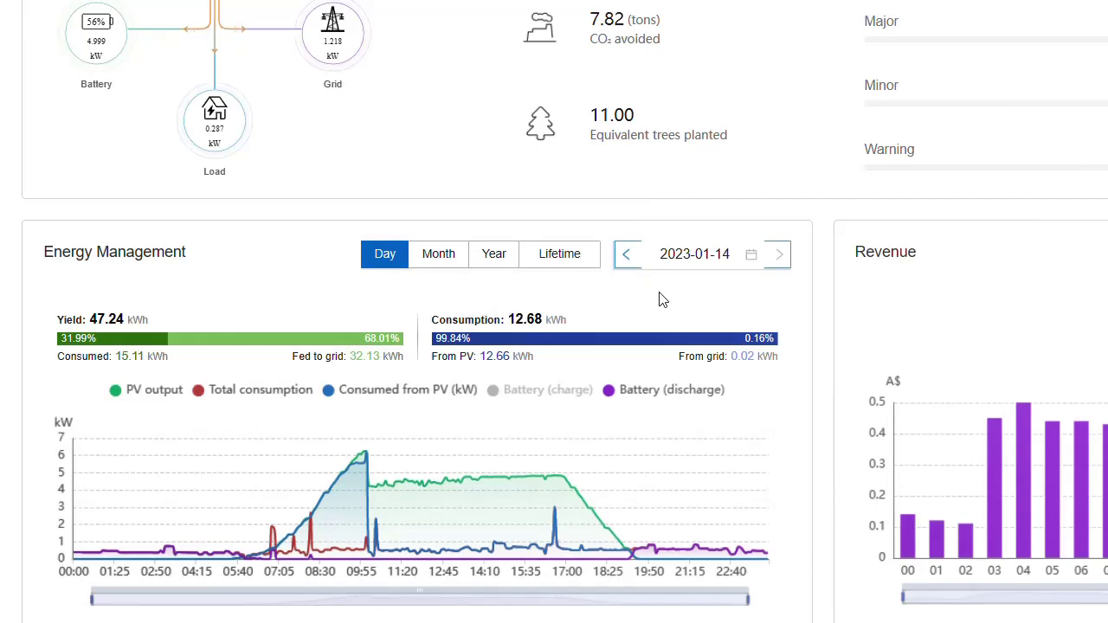
{"action": "left_click", "coordinate": [625, 255]}
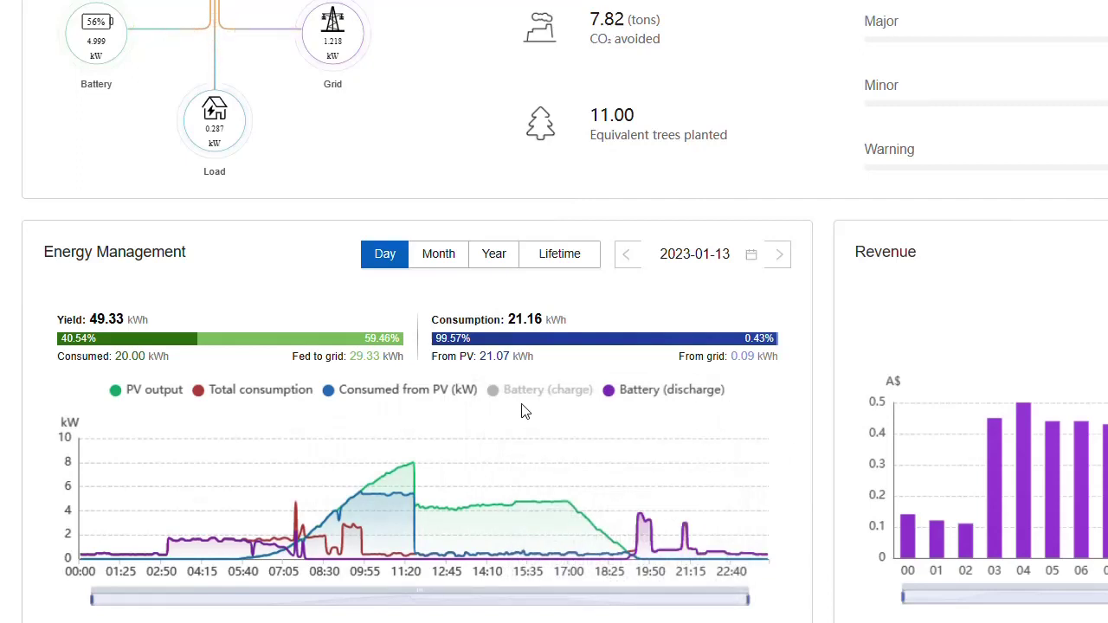
{"action": "left_click", "coordinate": [496, 398]}
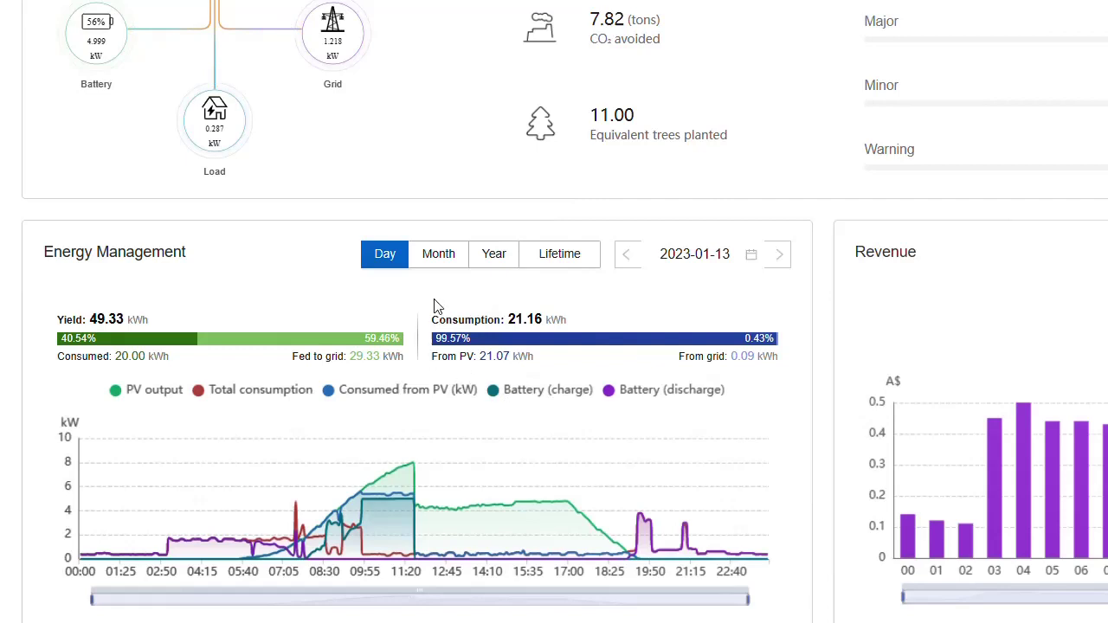
View monthly totals for December 2022, then yearly totals for 2022
{"action": "left_click", "coordinate": [442, 265]}
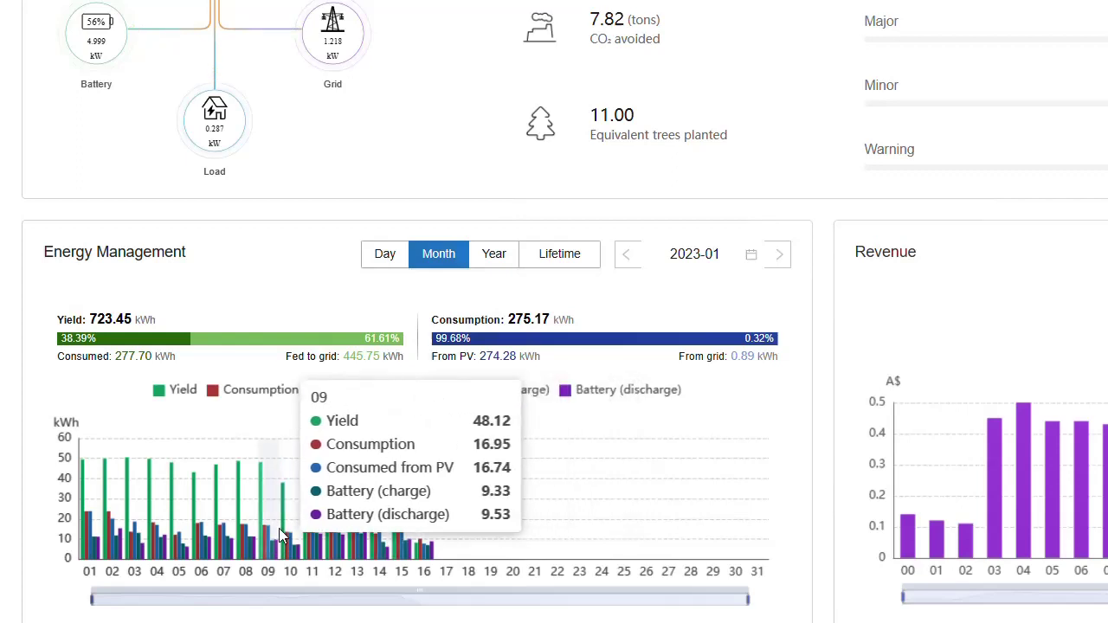
{"action": "left_click", "coordinate": [625, 254]}
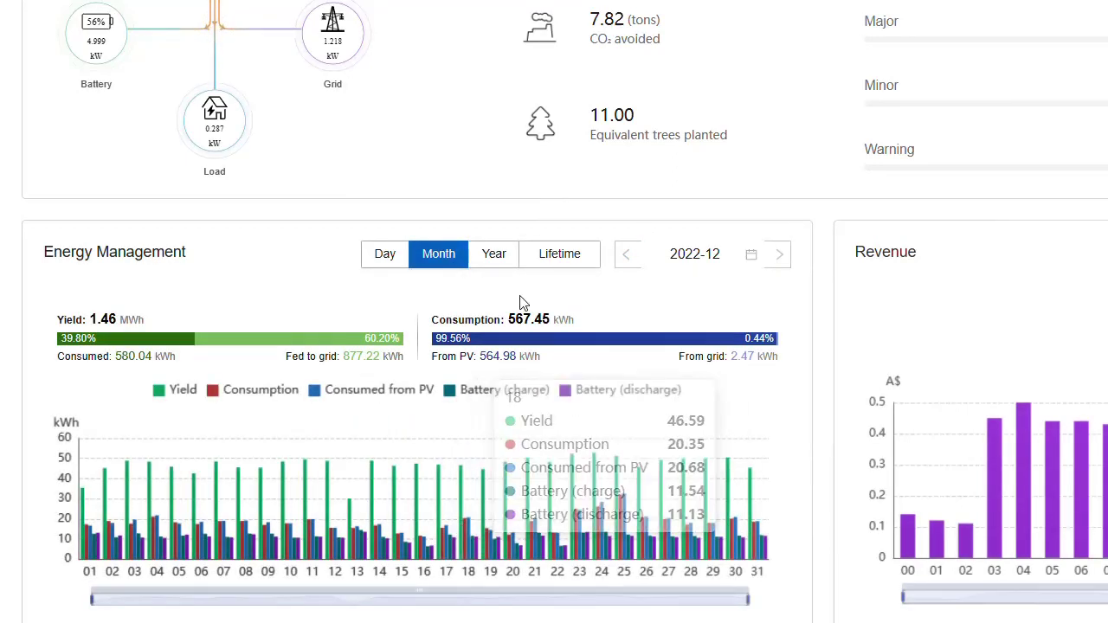
{"action": "left_click", "coordinate": [505, 258]}
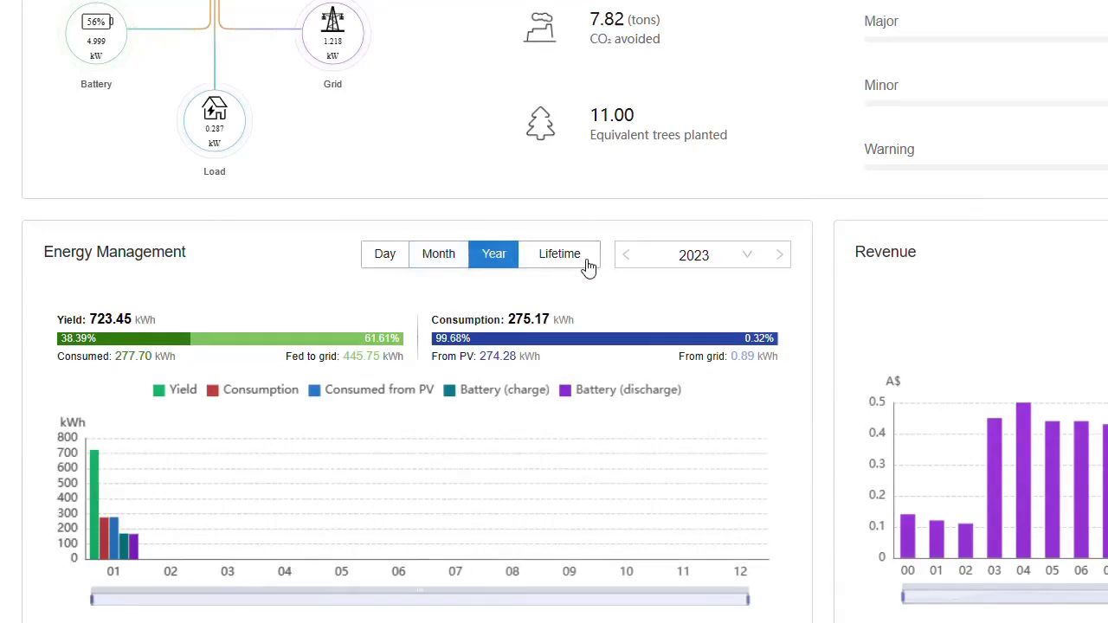
{"action": "left_click", "coordinate": [626, 254]}
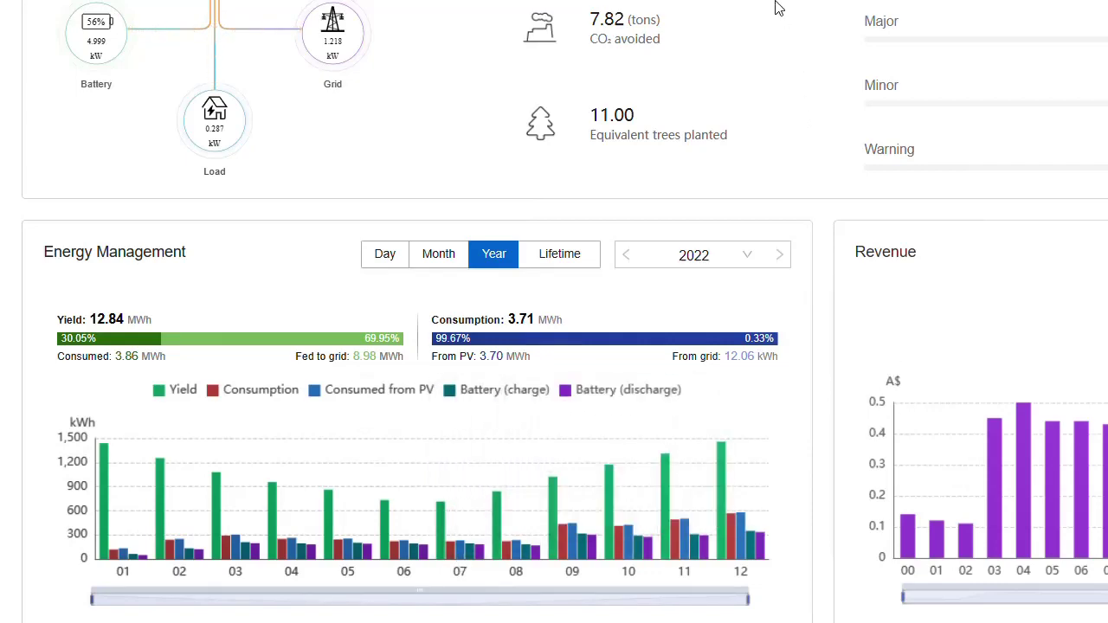
Open the SUN2000-5KTL-L1 inverter's real-time data from the PV node in the power-flow diagram
{"action": "scroll", "coordinate": [781, 7], "scroll_direction": "up", "scroll_amount": 3}
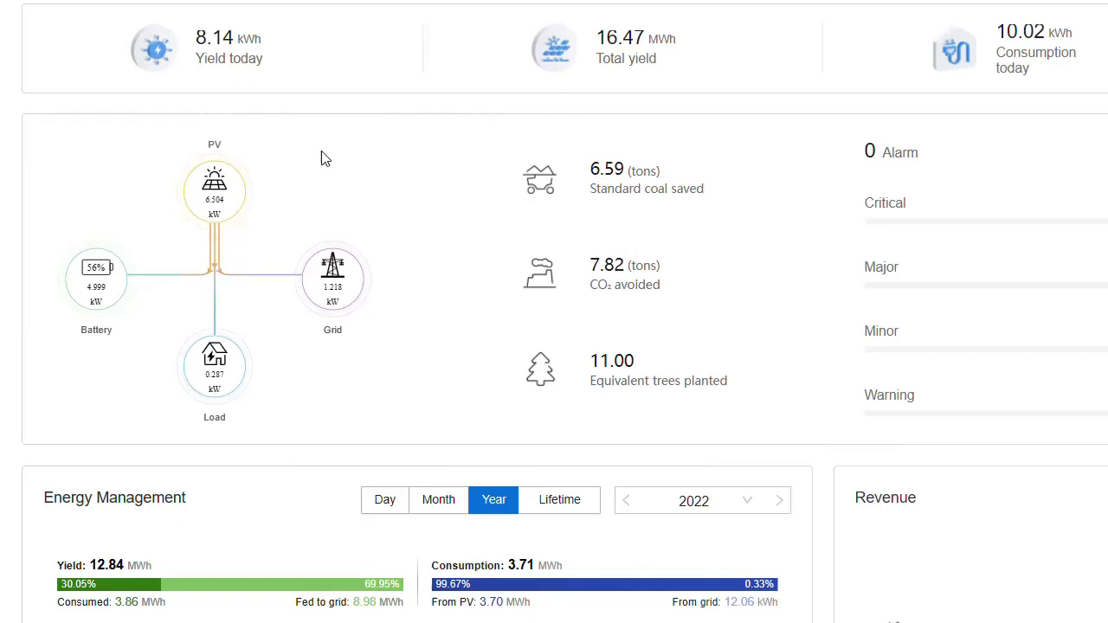
{"action": "mouse_move", "coordinate": [214, 202]}
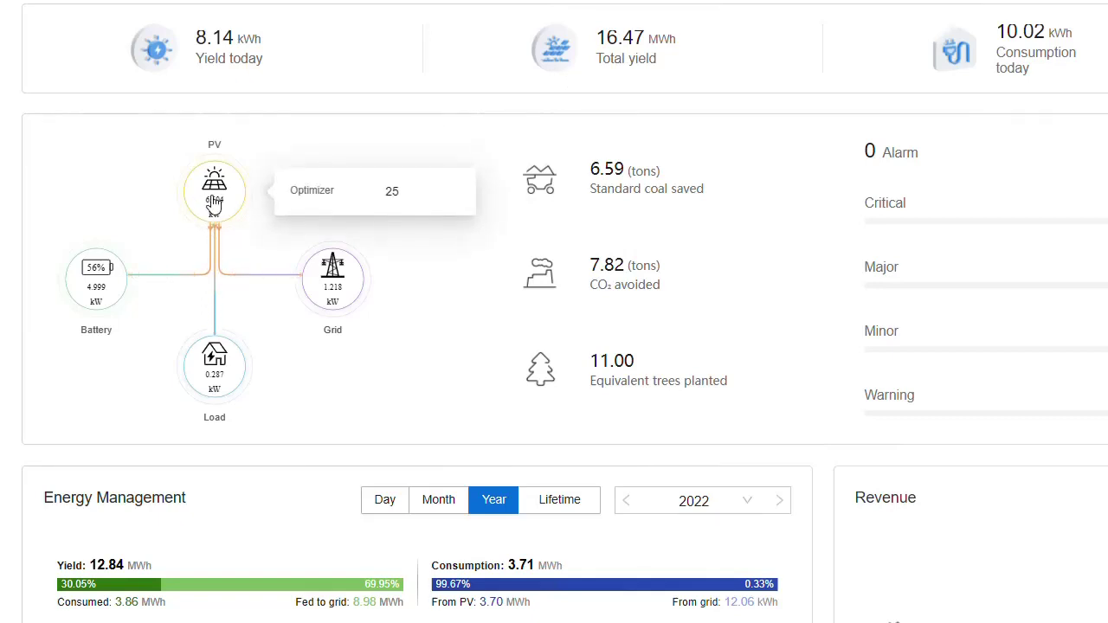
{"action": "left_click", "coordinate": [214, 202]}
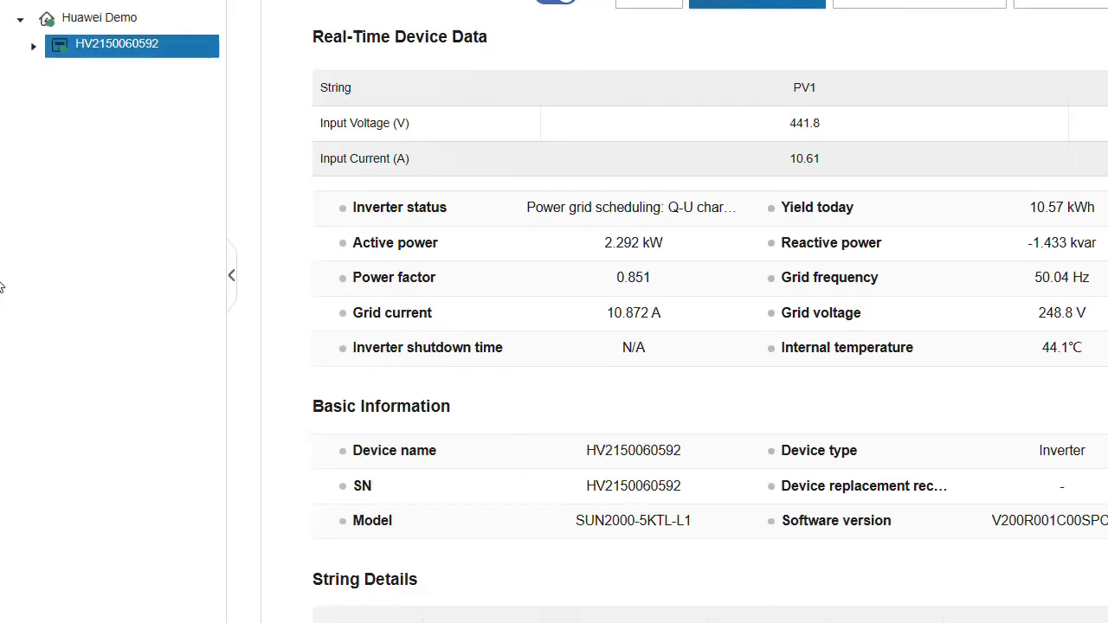
{"action": "left_click", "coordinate": [33, 50]}
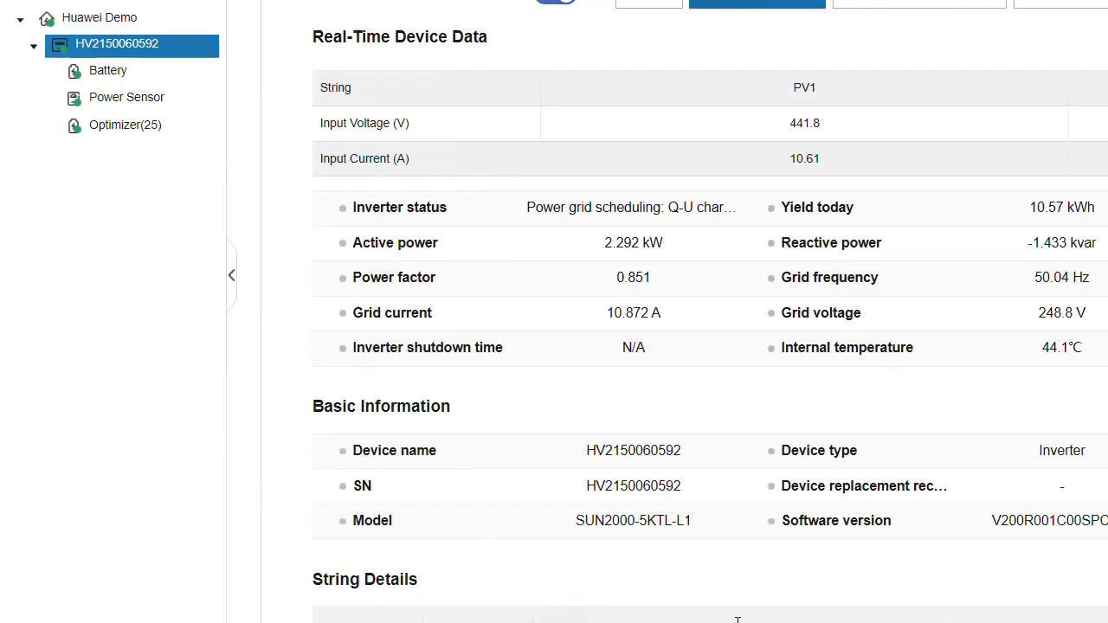
{"action": "scroll", "coordinate": [737, 620], "scroll_direction": "right", "scroll_amount": 10}
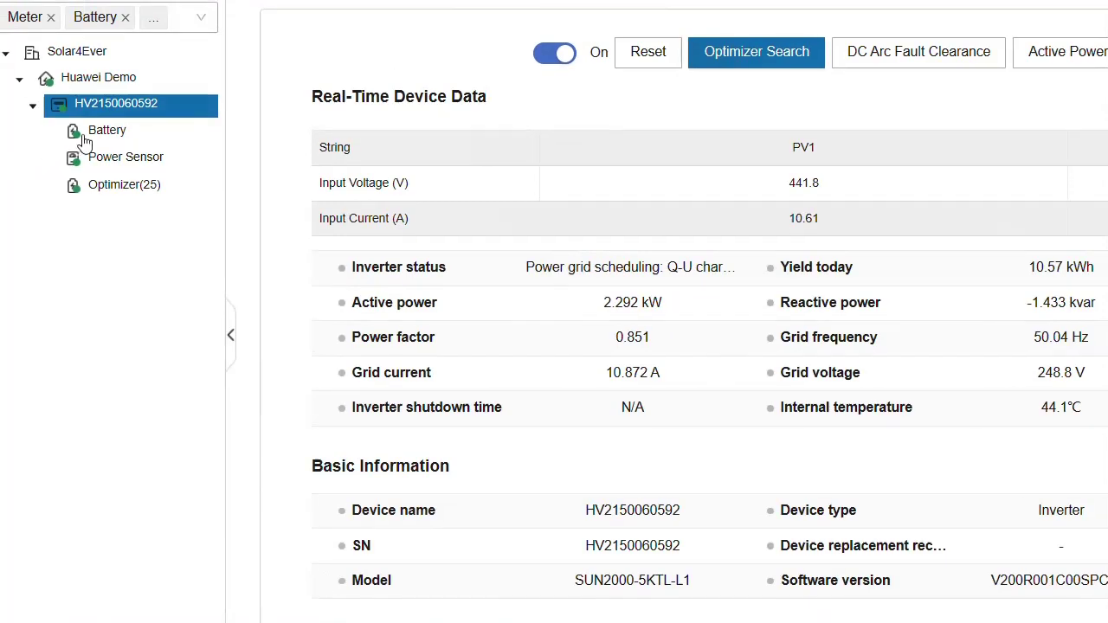
View the Battery, Power Sensor and Optimizer(25) details, then the Solar4Ever plant report page
{"action": "left_click", "coordinate": [90, 134]}
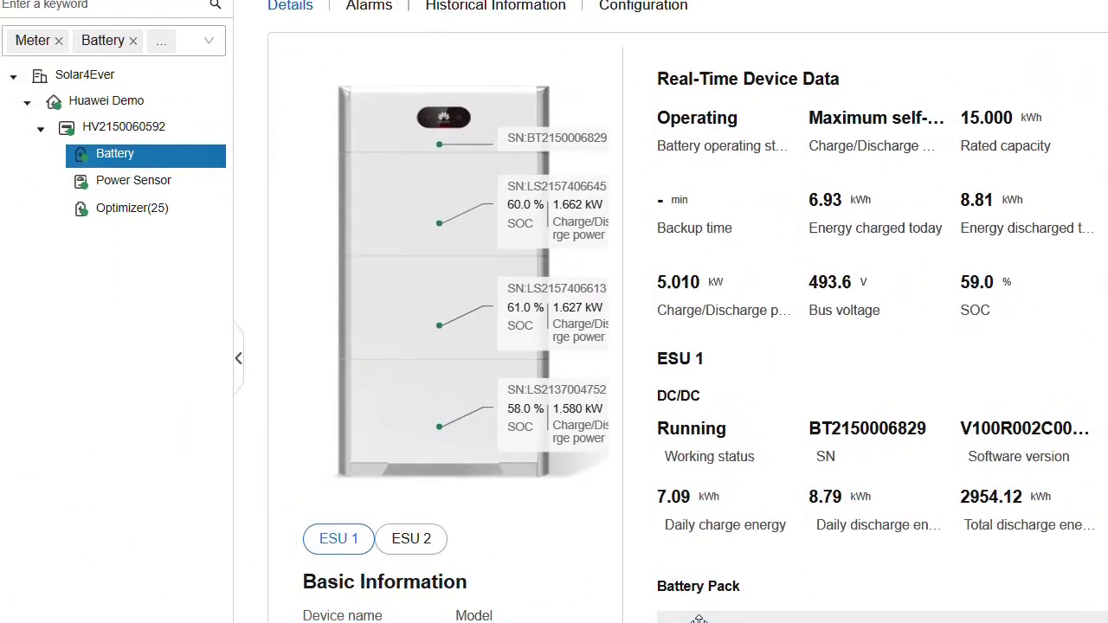
{"action": "left_click", "coordinate": [102, 201]}
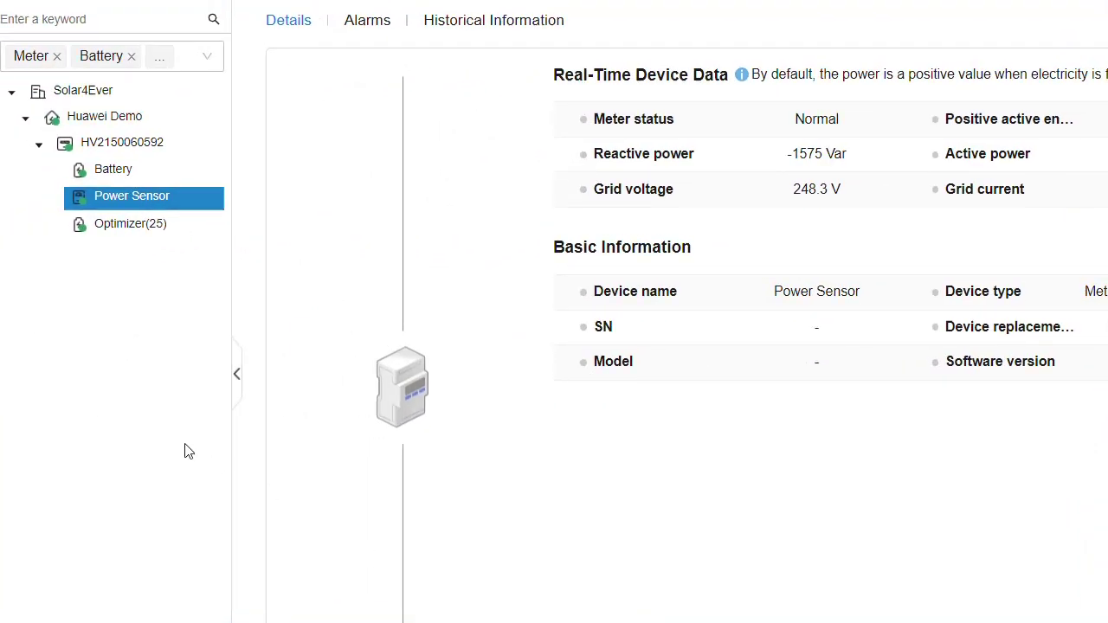
{"action": "left_click", "coordinate": [124, 234]}
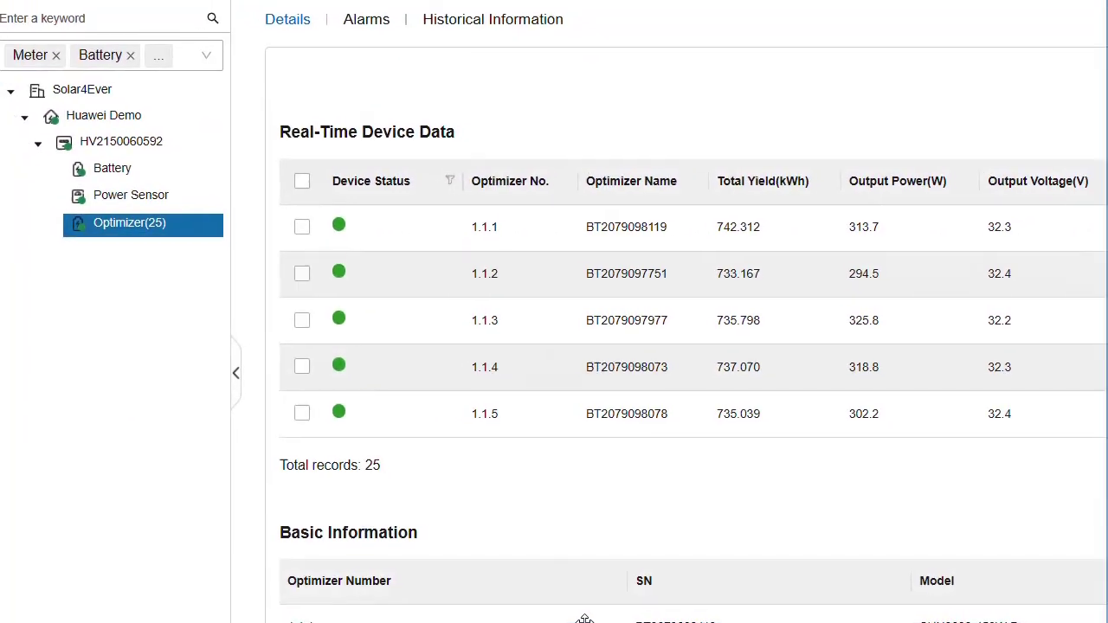
{"action": "left_click", "coordinate": [82, 95]}
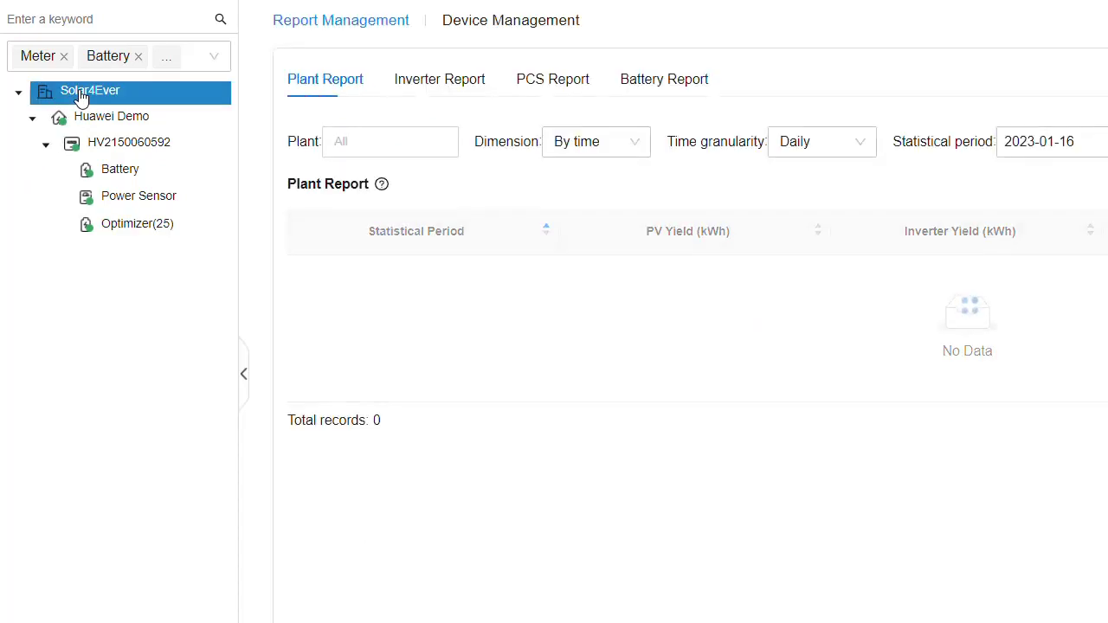
List Huawei Demo's devices, expanding the inverter to its sub-devices and ticking it for export
{"action": "left_click", "coordinate": [93, 122]}
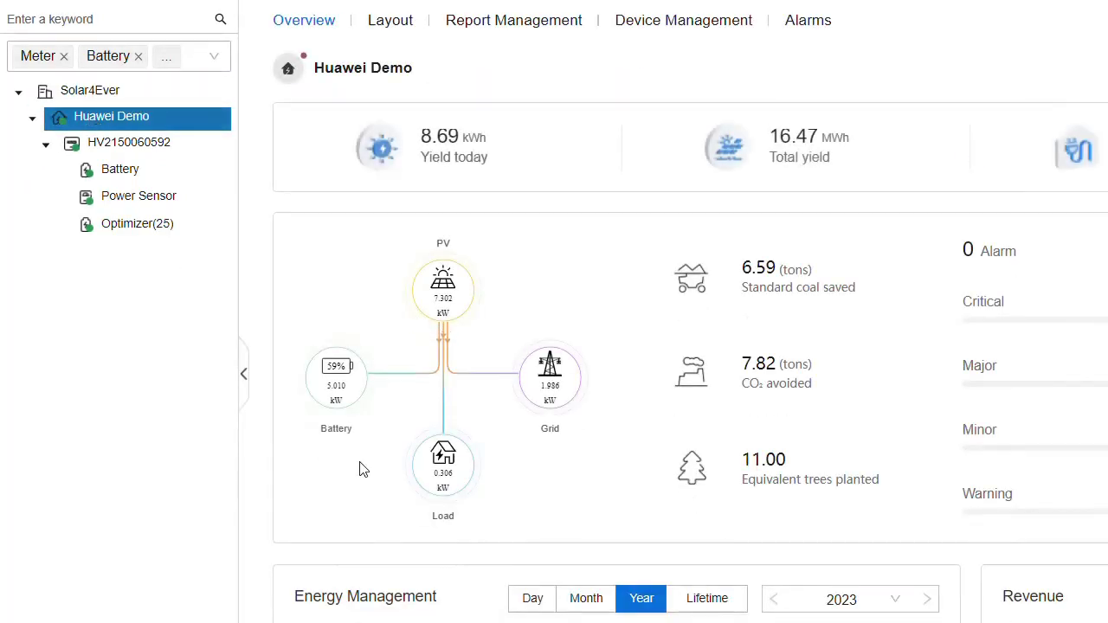
{"action": "left_click", "coordinate": [692, 23]}
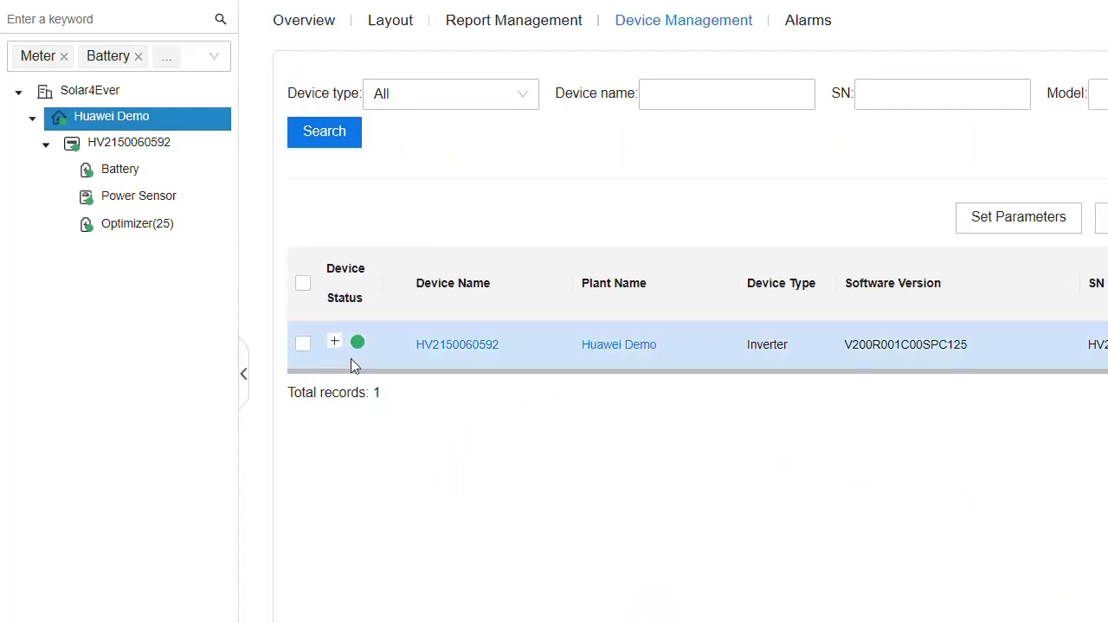
{"action": "left_click", "coordinate": [335, 343]}
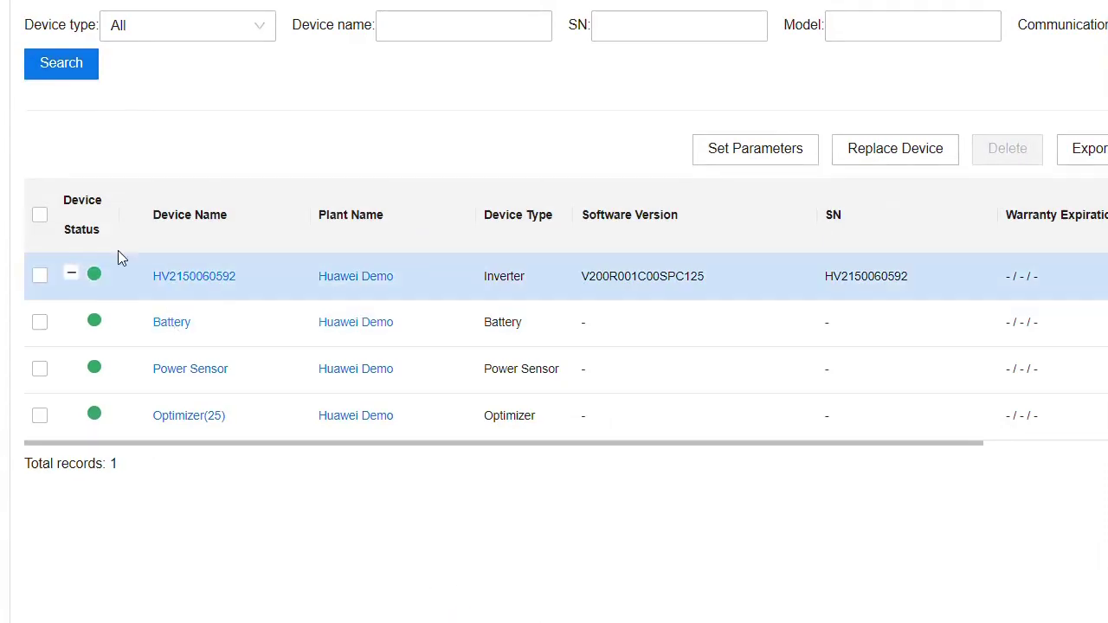
{"action": "left_click", "coordinate": [39, 275]}
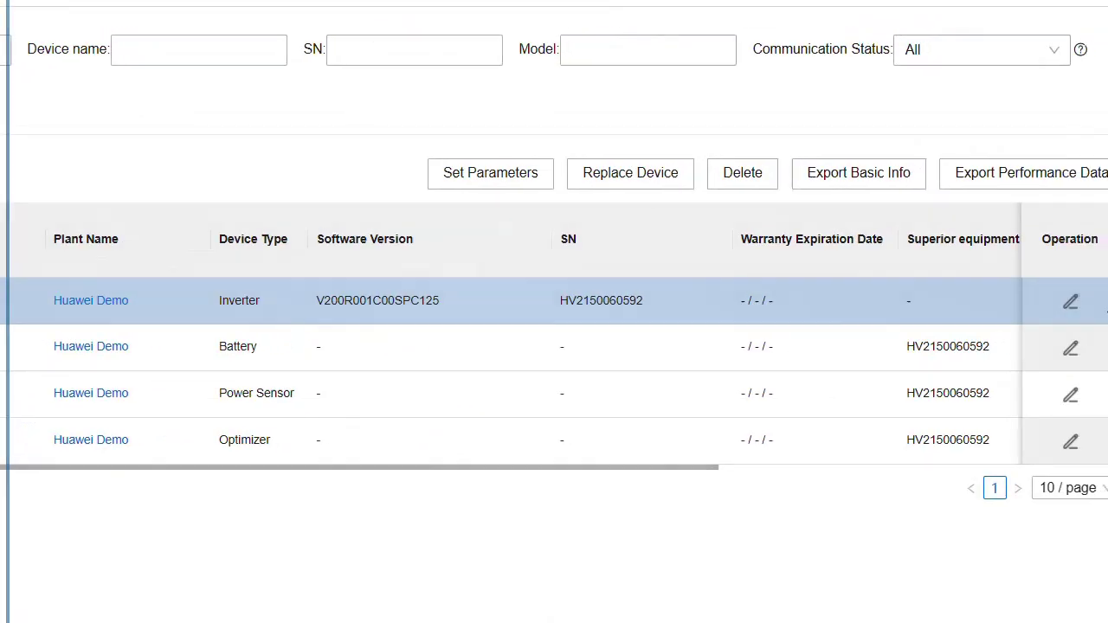
{"action": "left_click", "coordinate": [992, 174]}
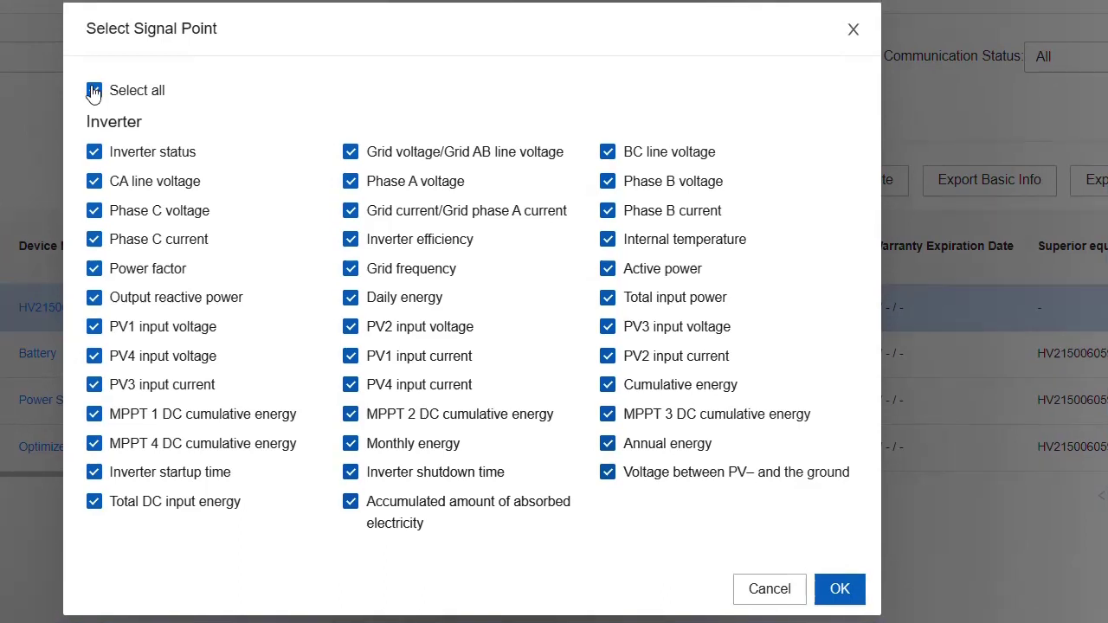
{"action": "left_click", "coordinate": [90, 86]}
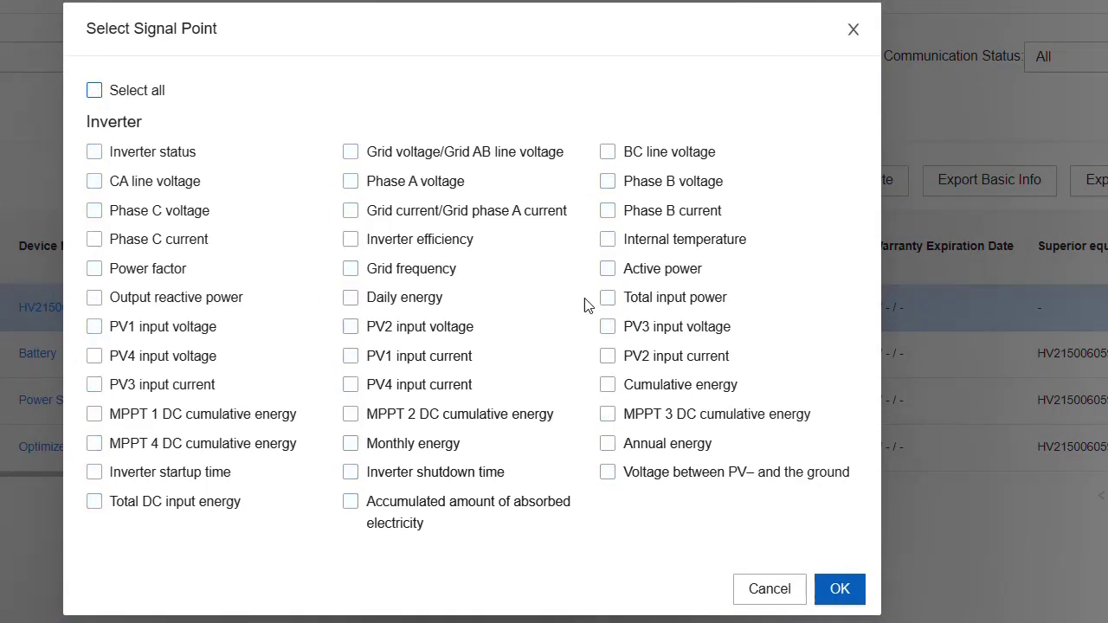
{"action": "left_click", "coordinate": [608, 246]}
{"action": "left_click", "coordinate": [350, 244]}
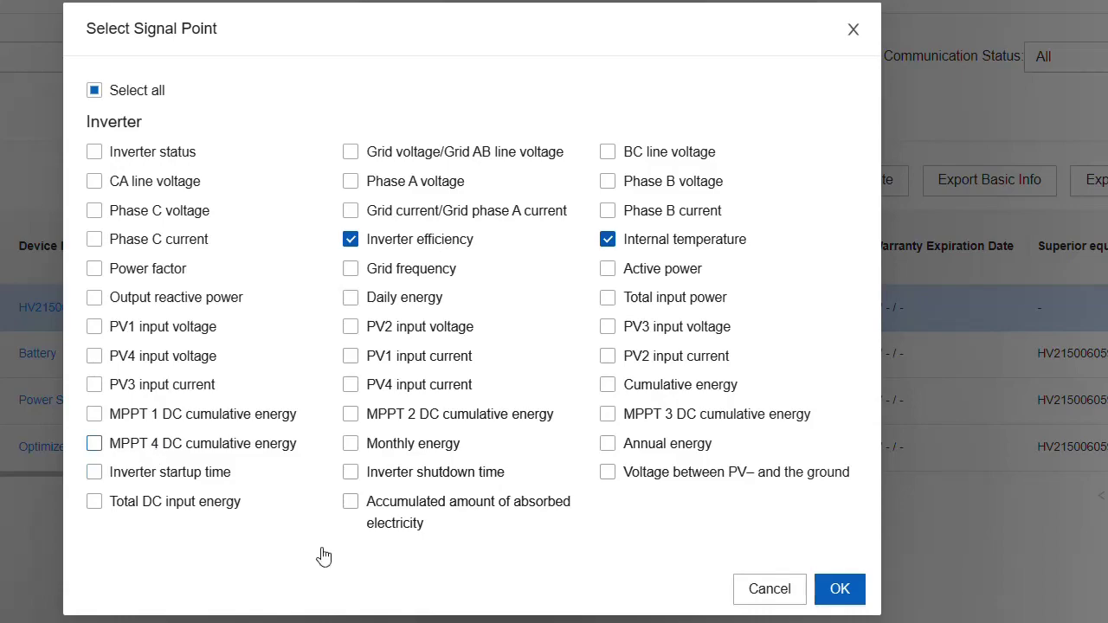
{"action": "left_click", "coordinate": [762, 597]}
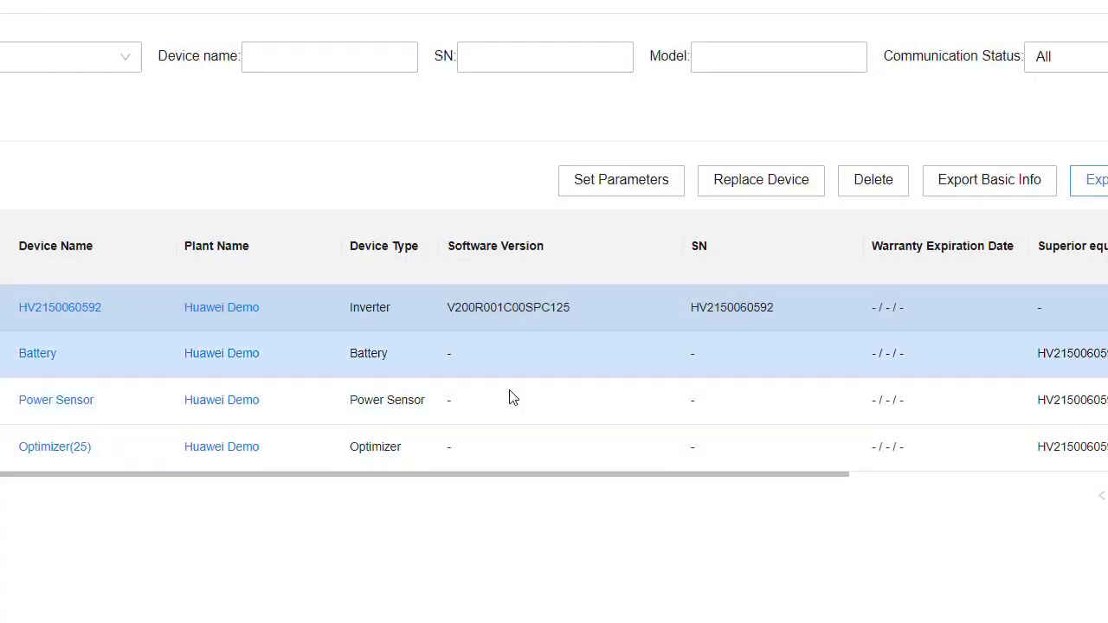